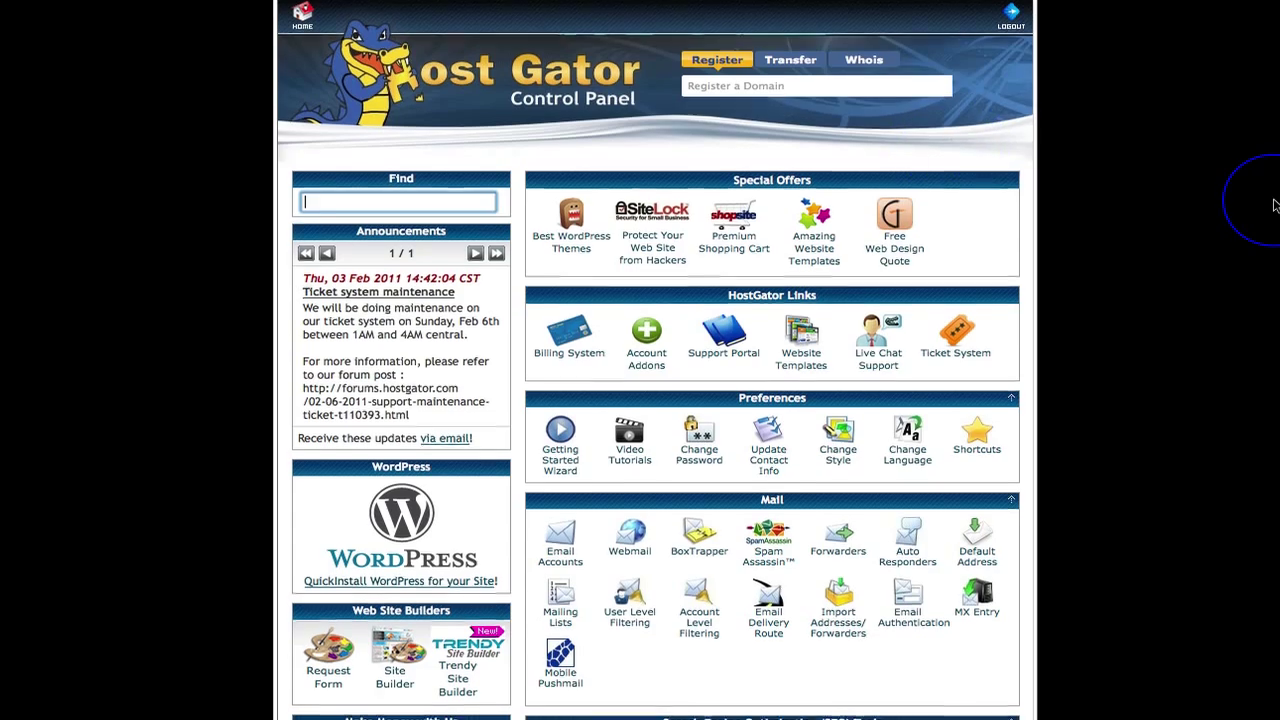
Open Fantastico De Luxe from the Software/Services section of cPanel.
scroll(1275, 205, down, 3)
scroll(1275, 205, down, 9)
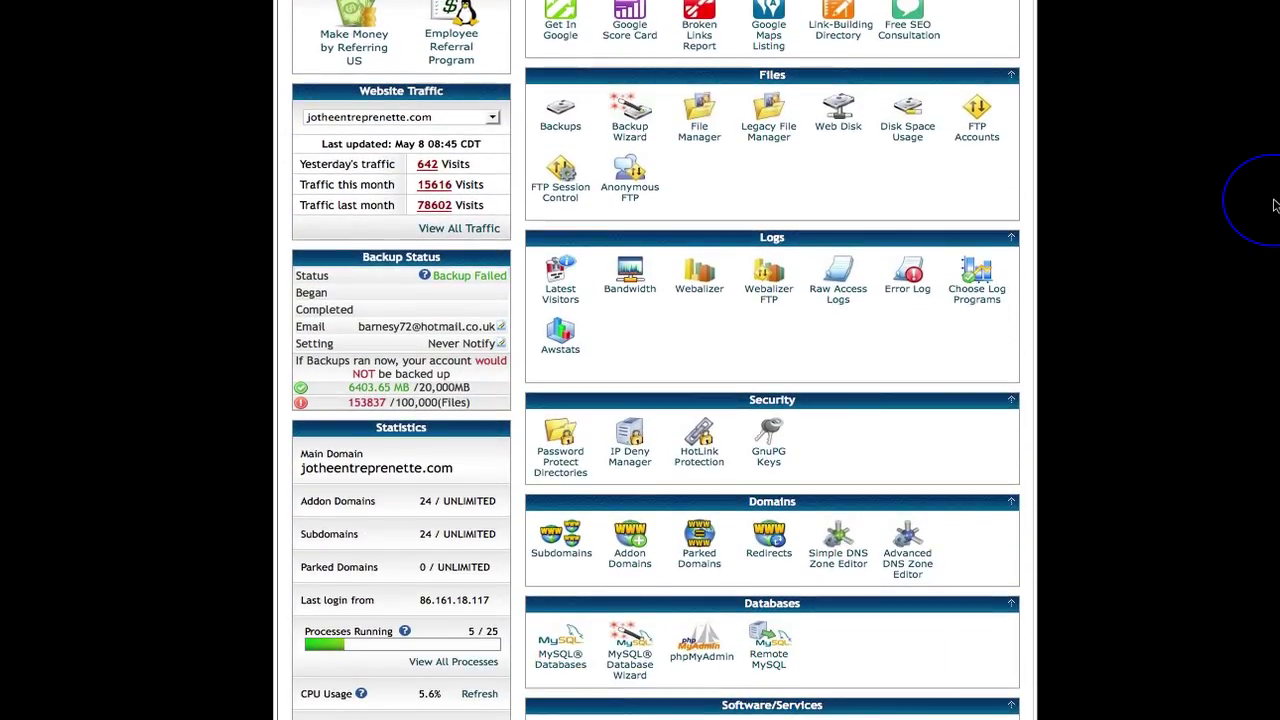
scroll(1275, 205, down, 5)
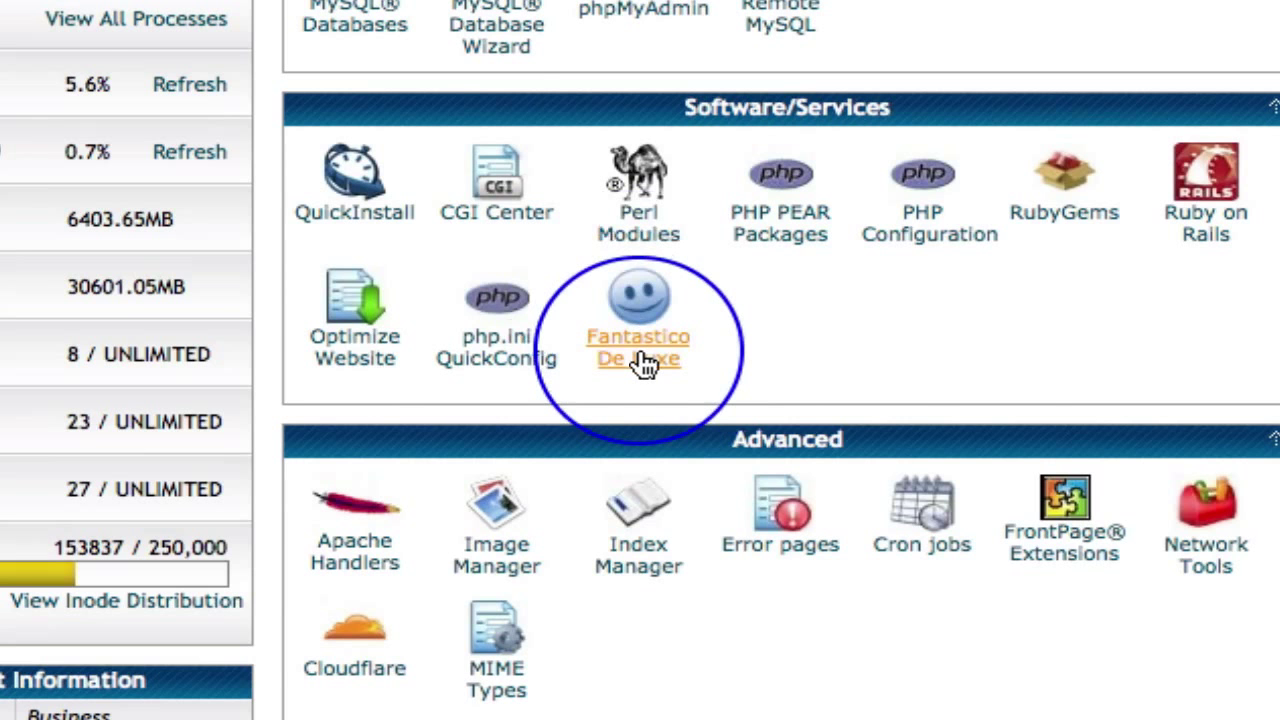
click(641, 360)
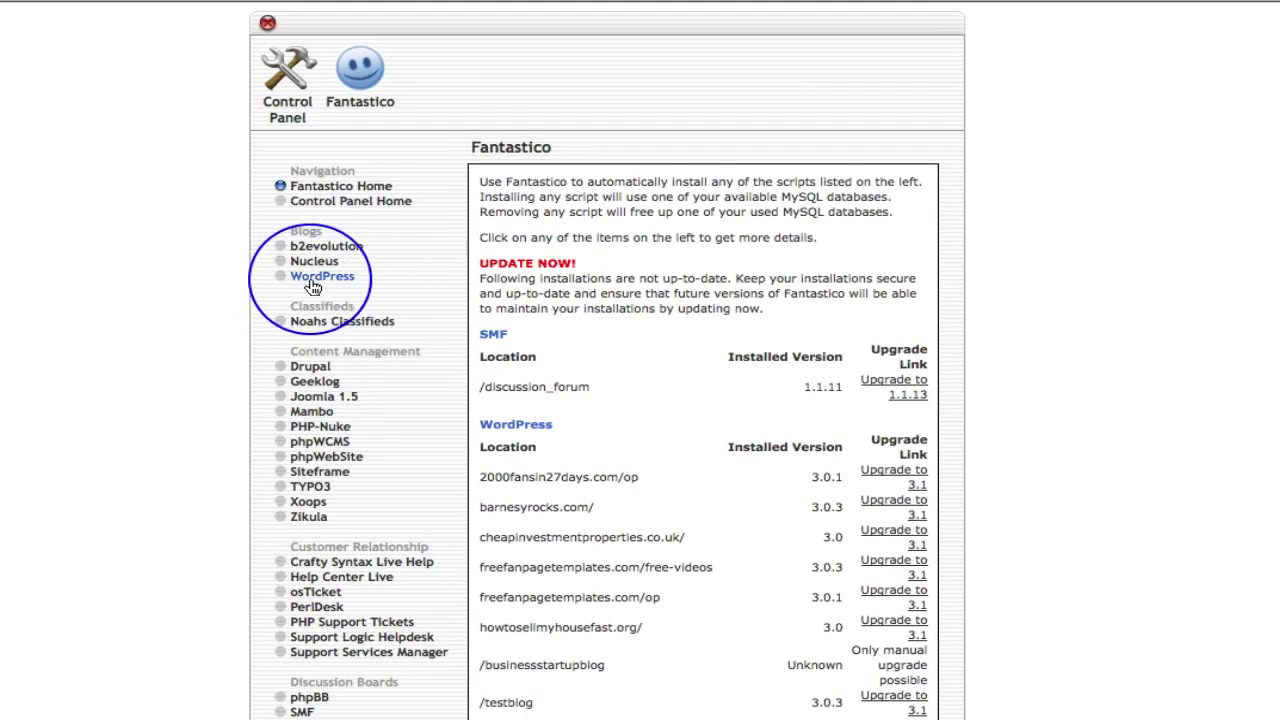
mouse_move(312, 287)
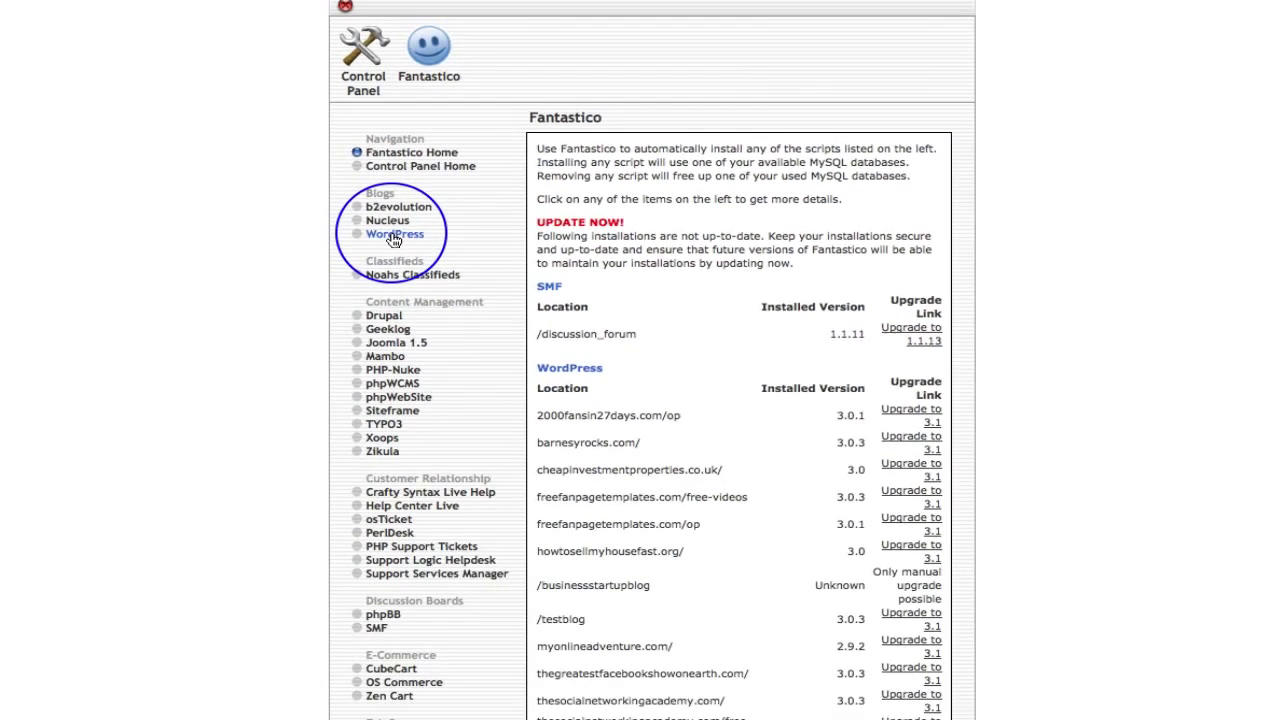
Open WordPress under Blogs and start a New Installation.
click(391, 377)
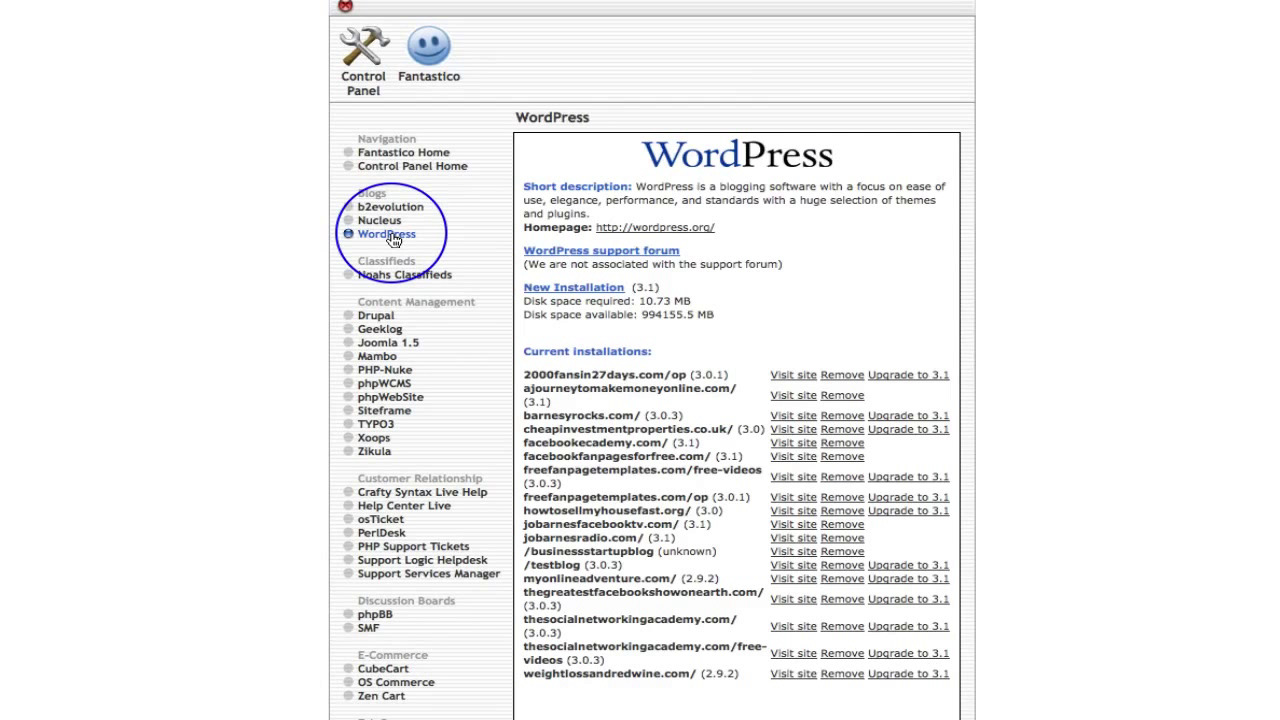
scroll(997, 275, down, 3)
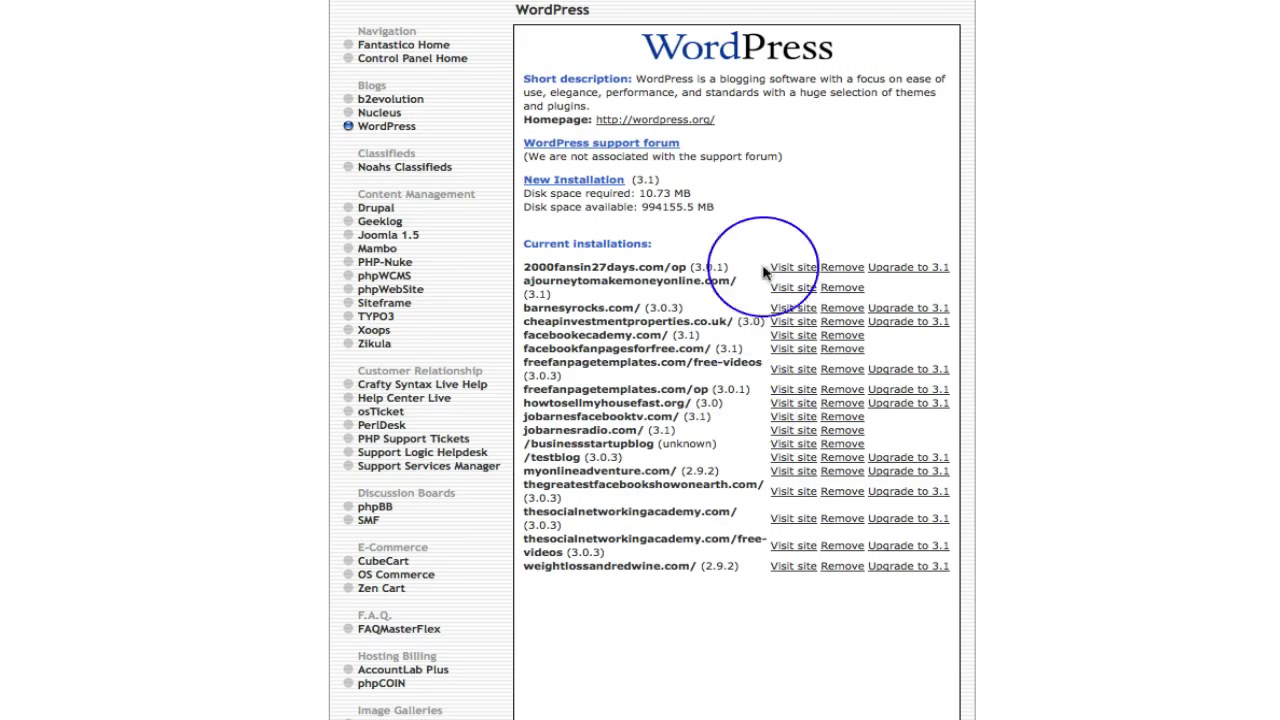
scroll(858, 194, up, 2)
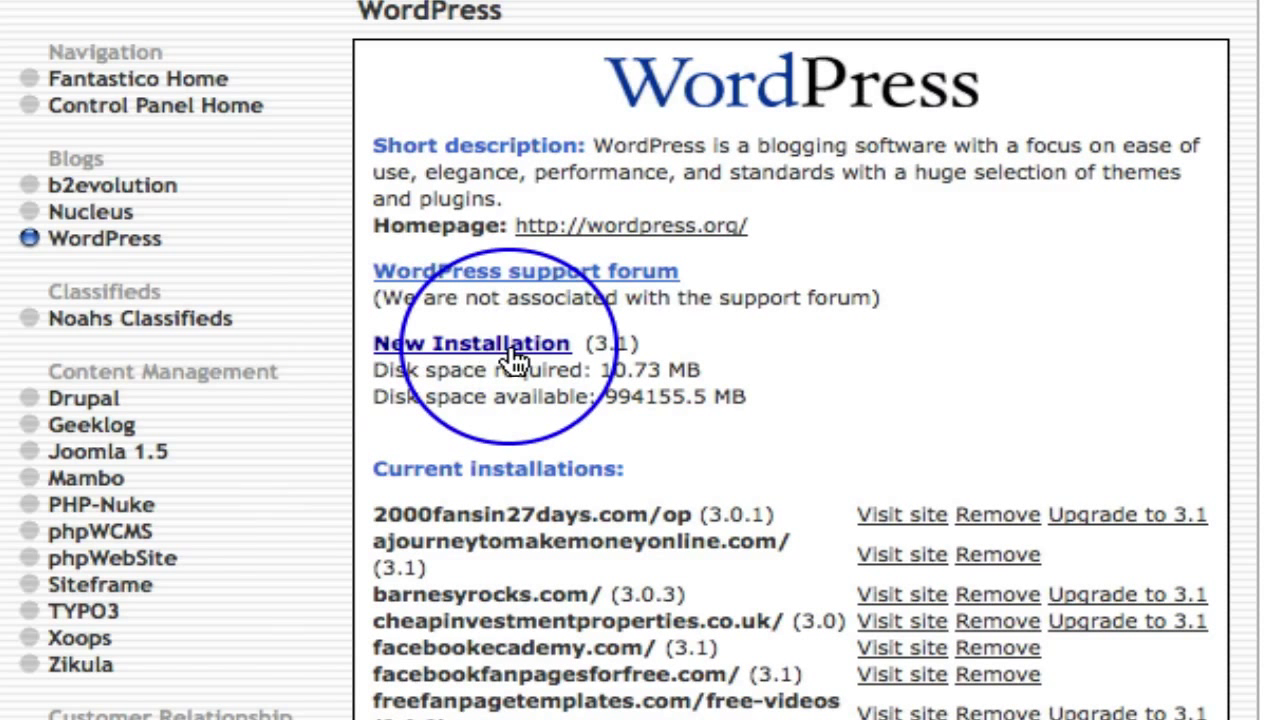
click(510, 345)
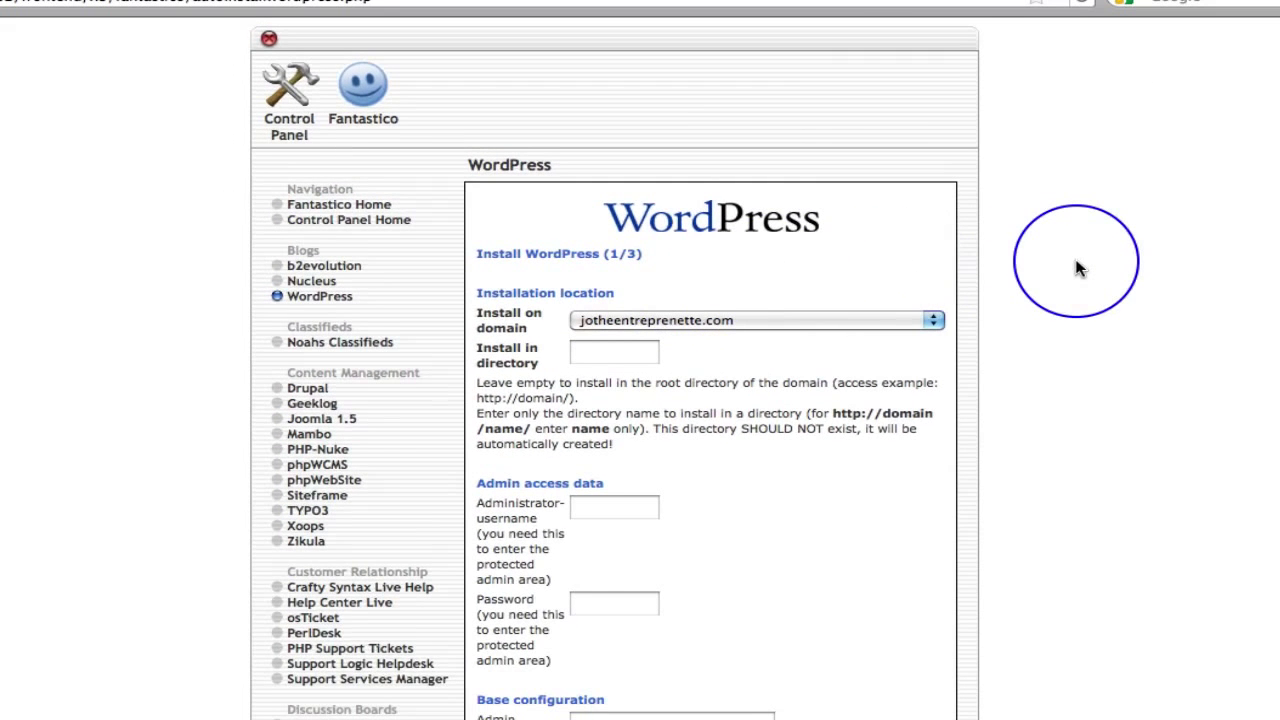
Choose createawebsiteonfacebook.com as the install domain, leaving the directory empty.
scroll(1078, 268, down, 2)
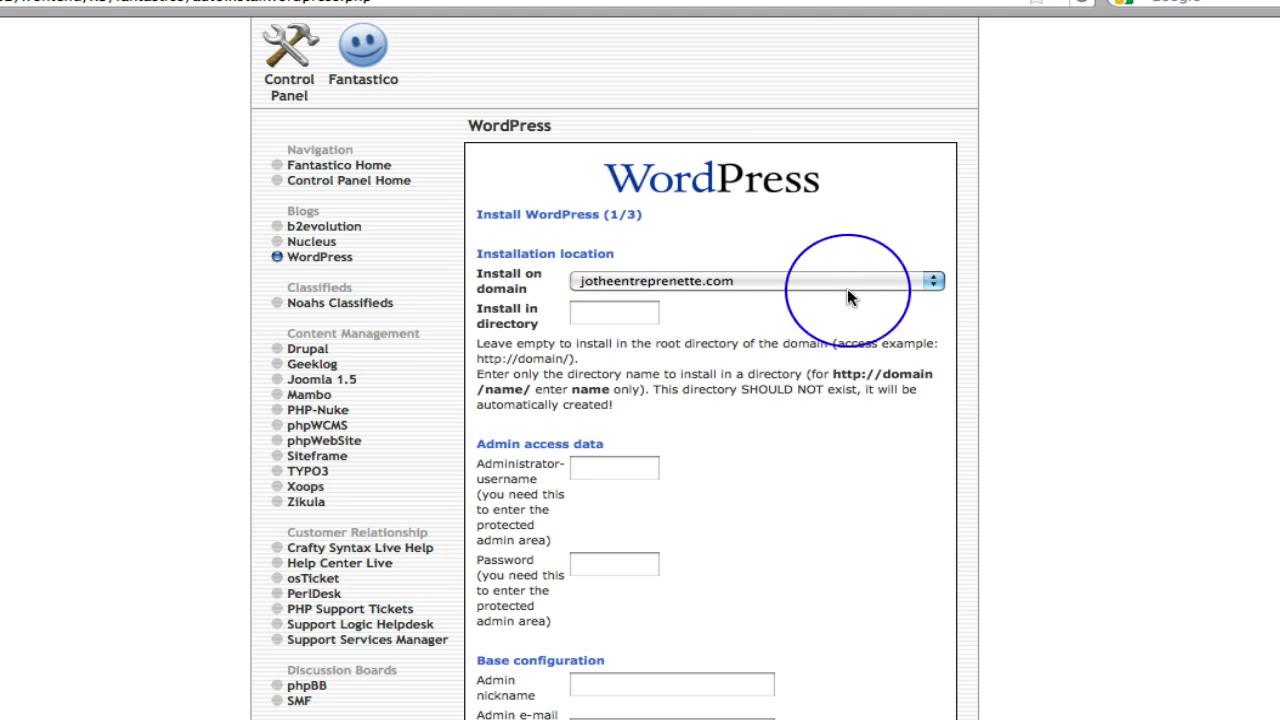
click(935, 283)
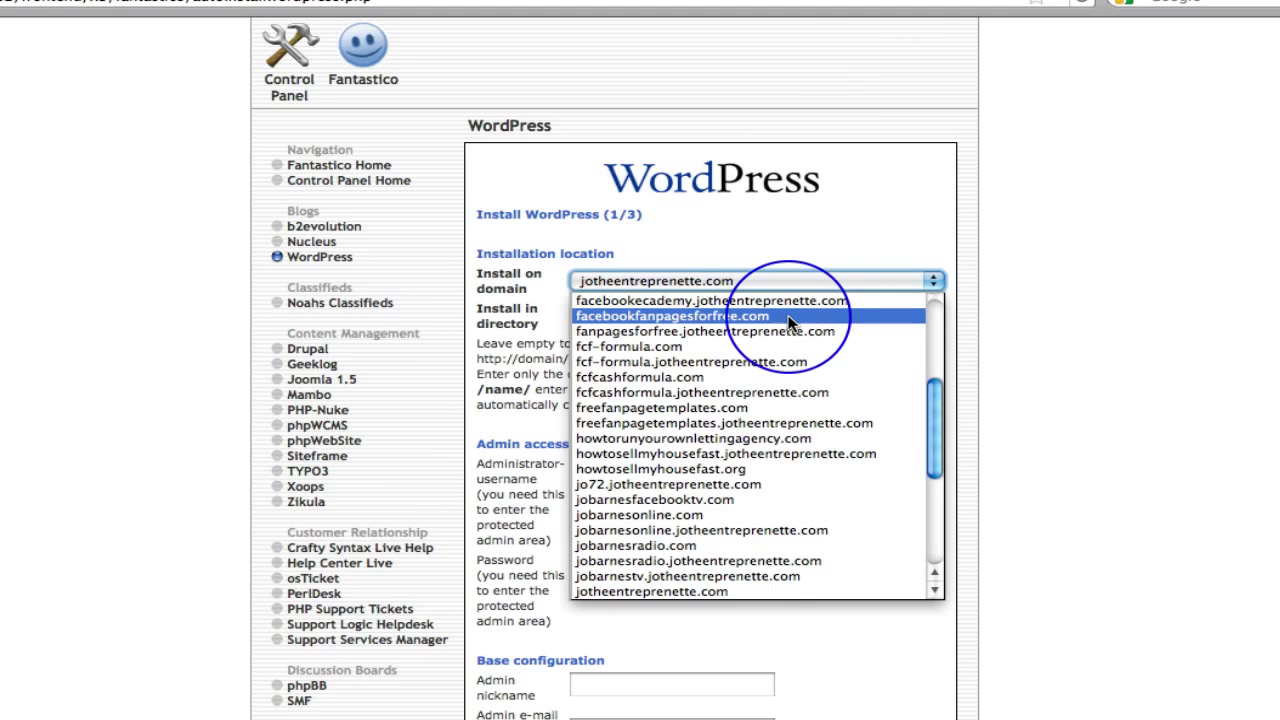
scroll(789, 320, up, 4)
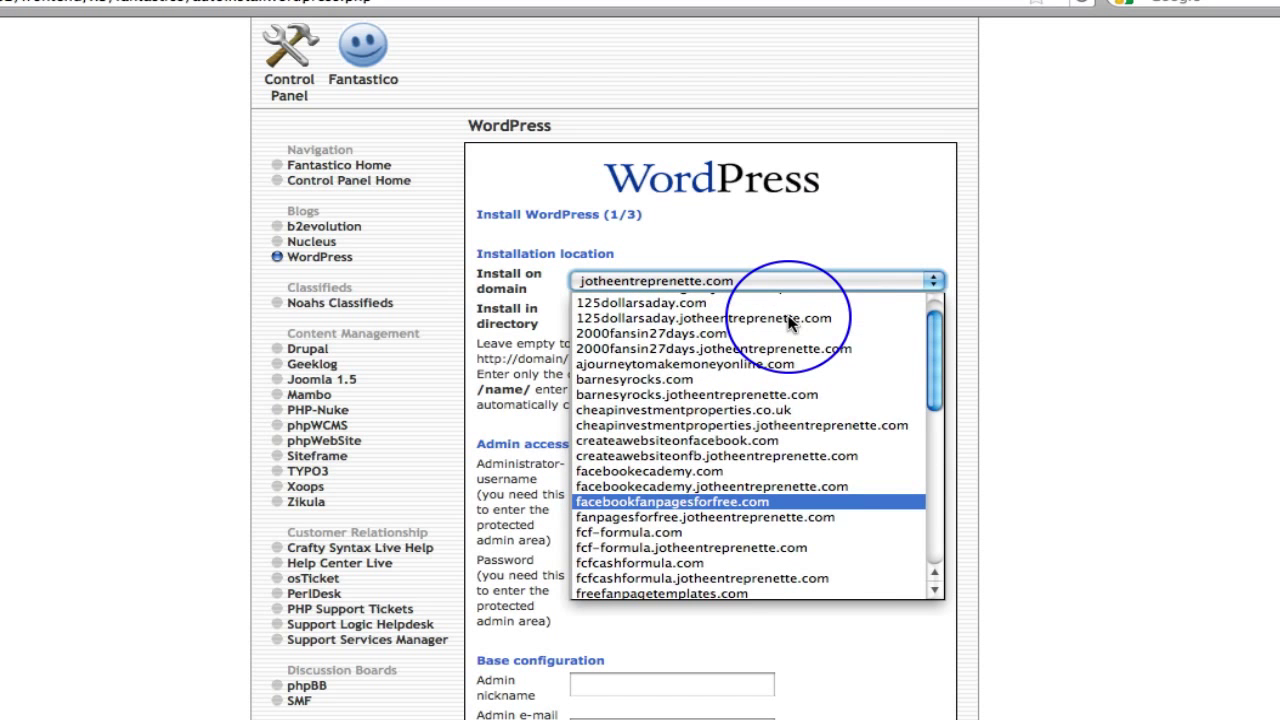
click(756, 438)
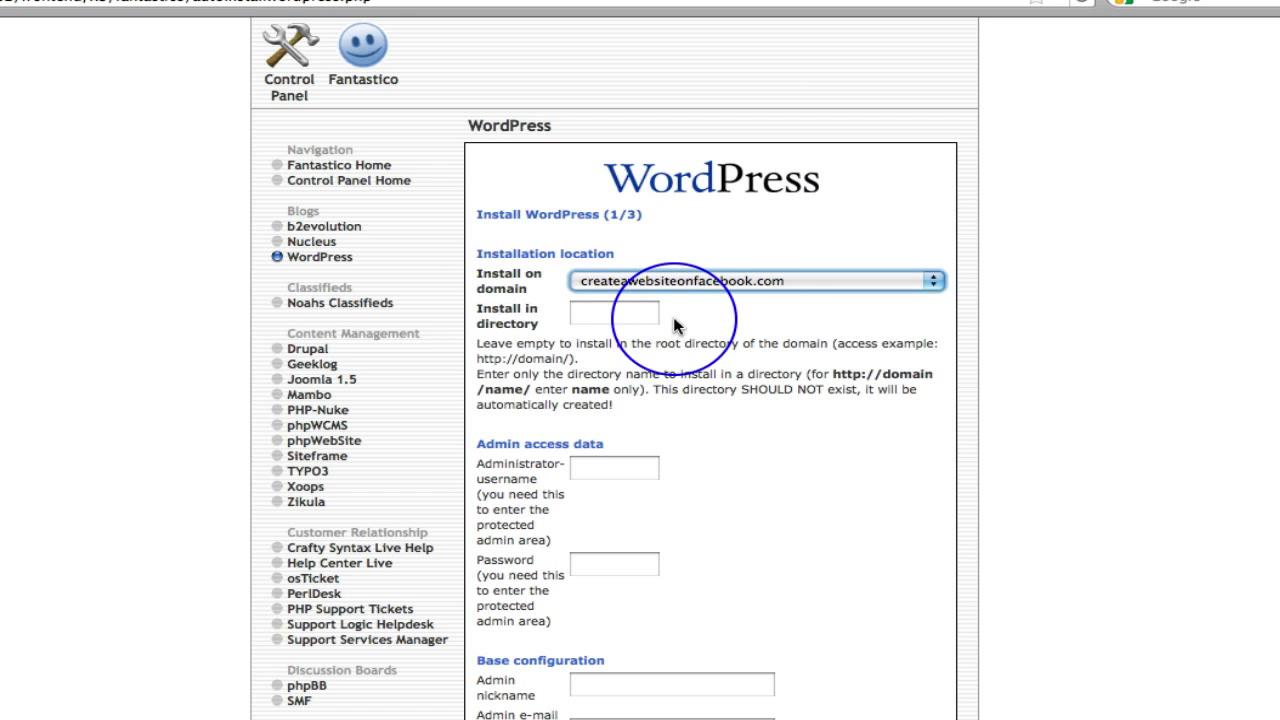
scroll(836, 382, down, 3)
Enter the administrator username and password, and replace the admin e-mail with a new address.
click(605, 306)
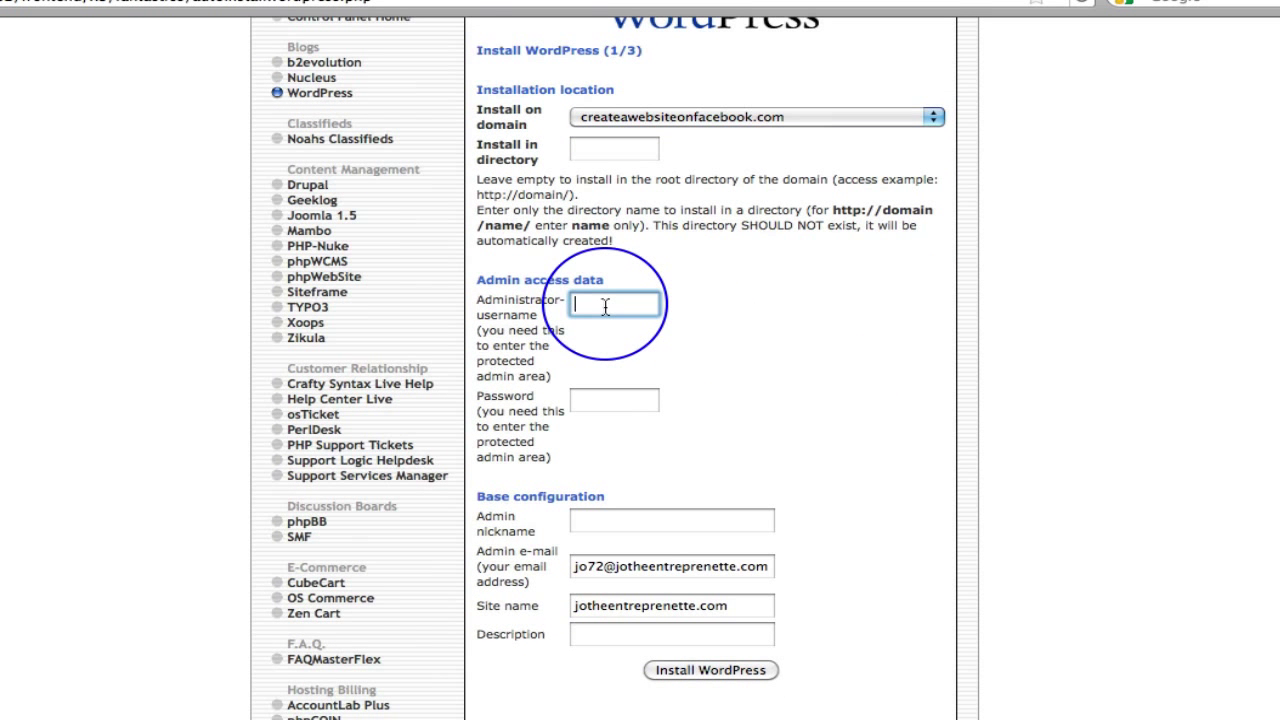
text(admin)
click(603, 402)
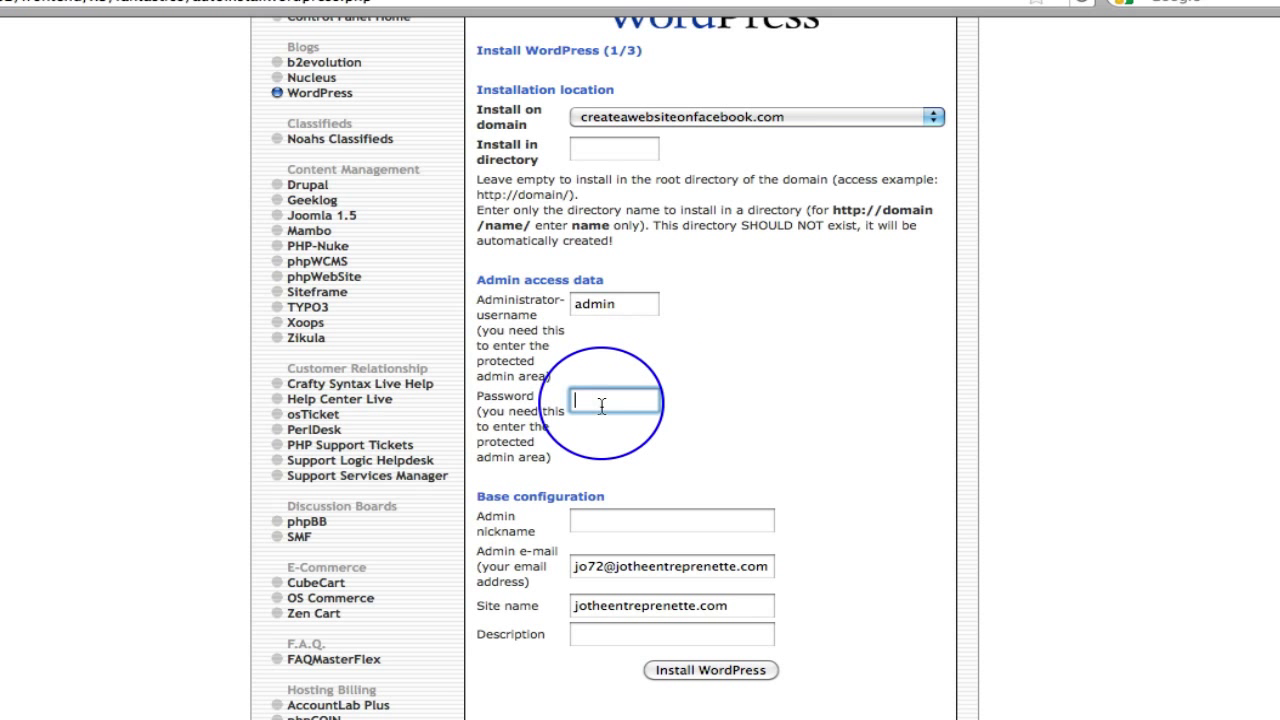
text(admin)
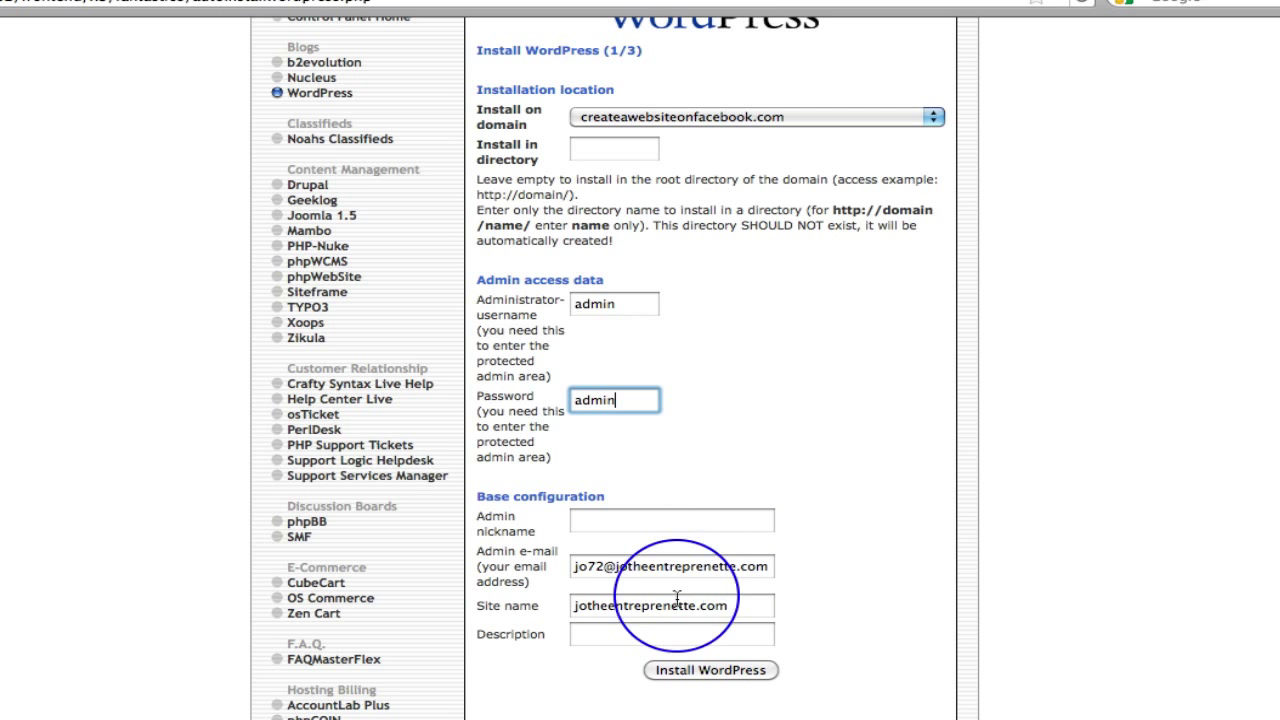
scroll(728, 540, down, 2)
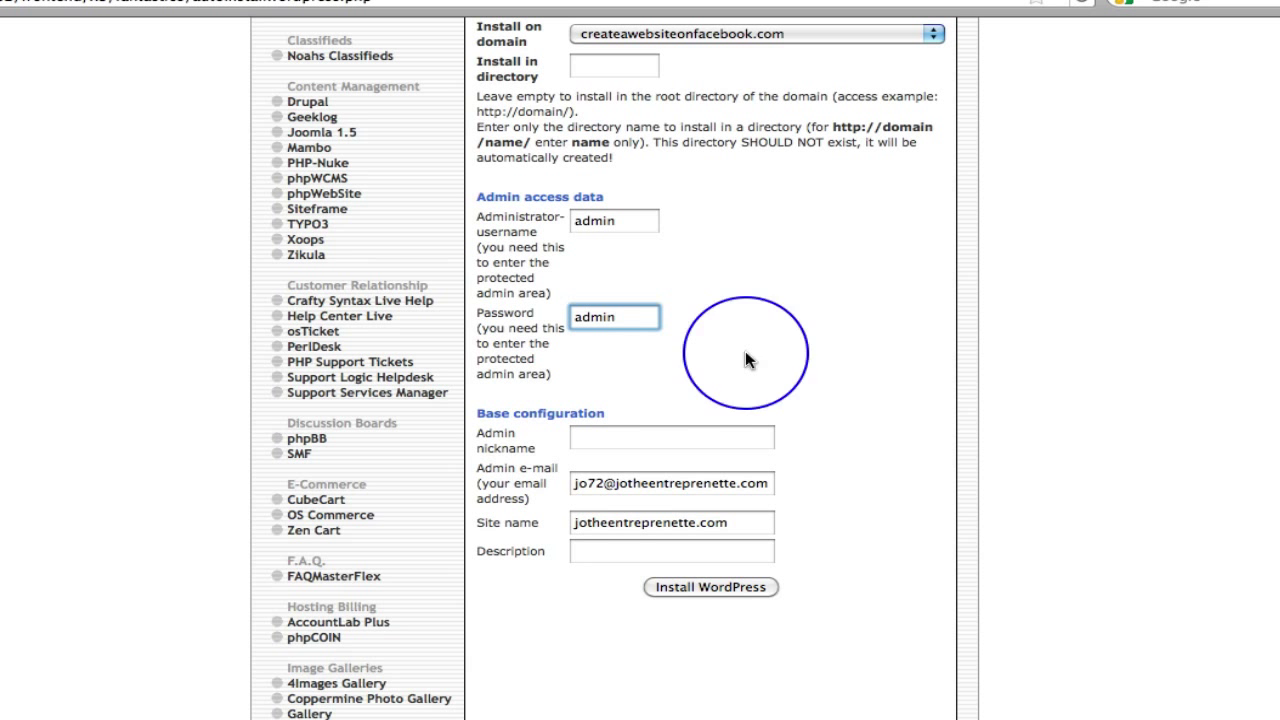
triple_click(773, 483)
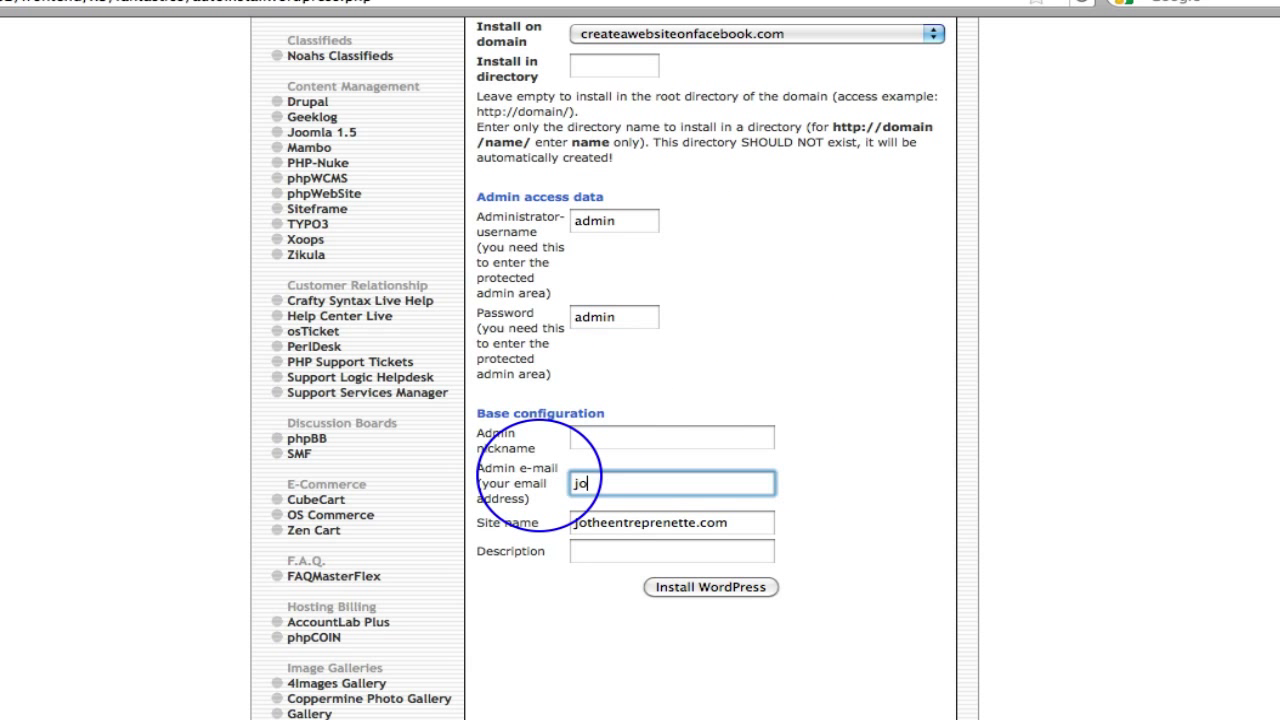
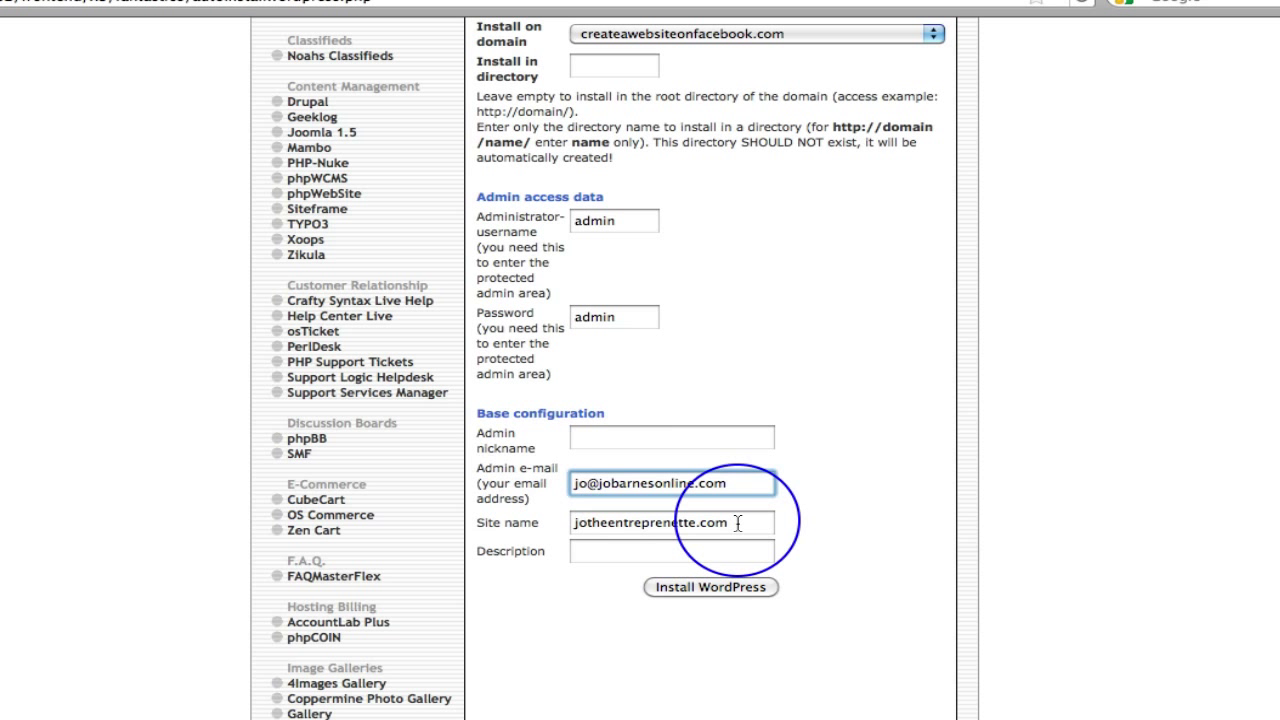
key(Tab)
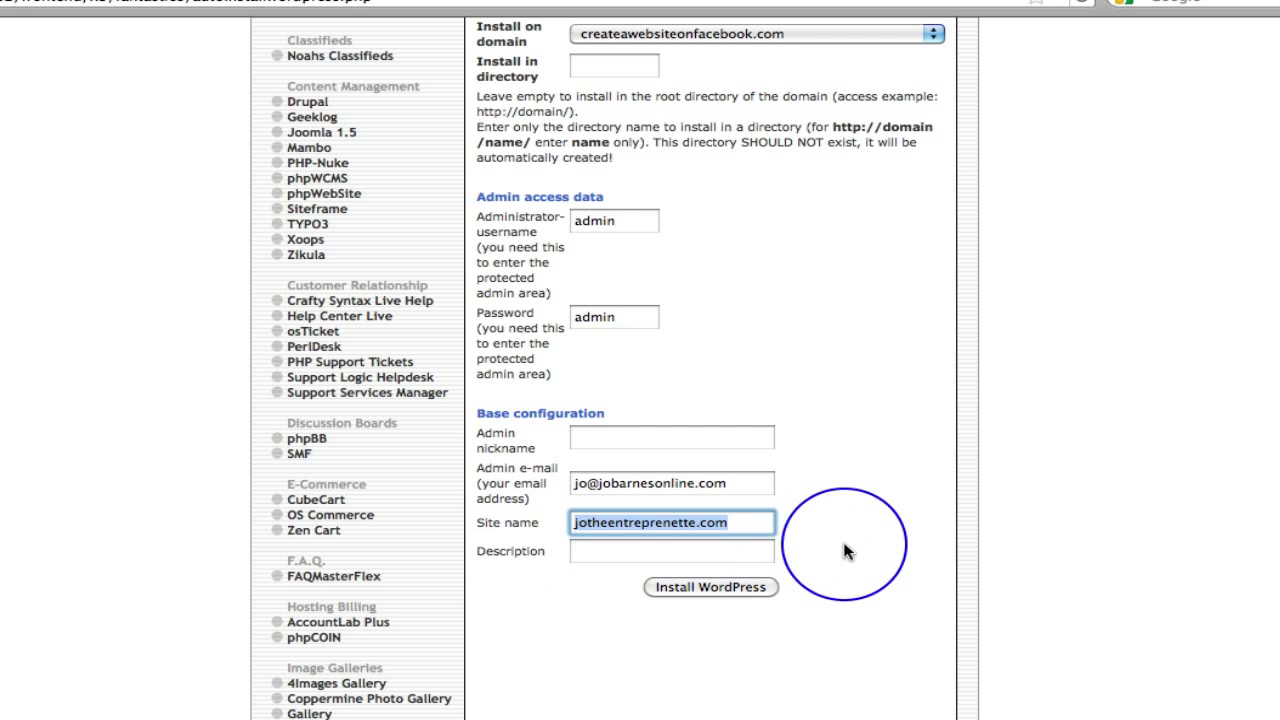
Set the site name to 'Create a Website on Facebook'.
text(Cre)
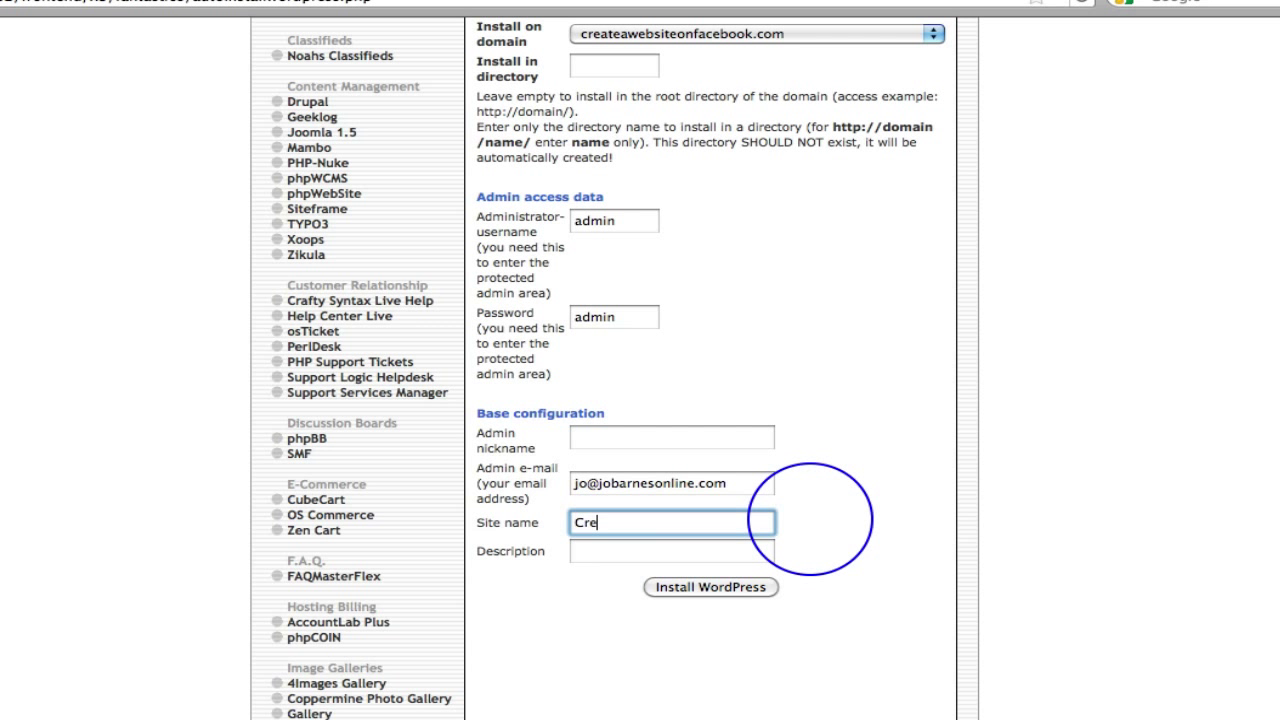
text(ate a Website on facebook)
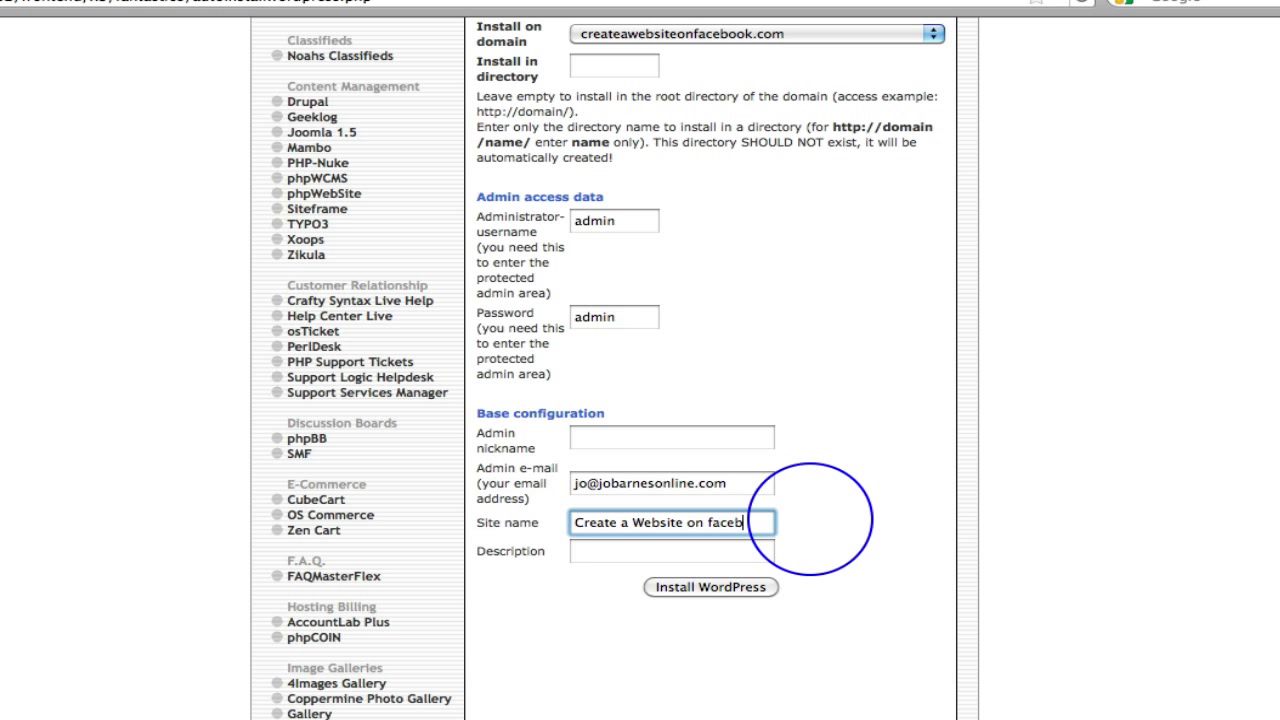
click(713, 522)
key(BackSpace)
text(F)
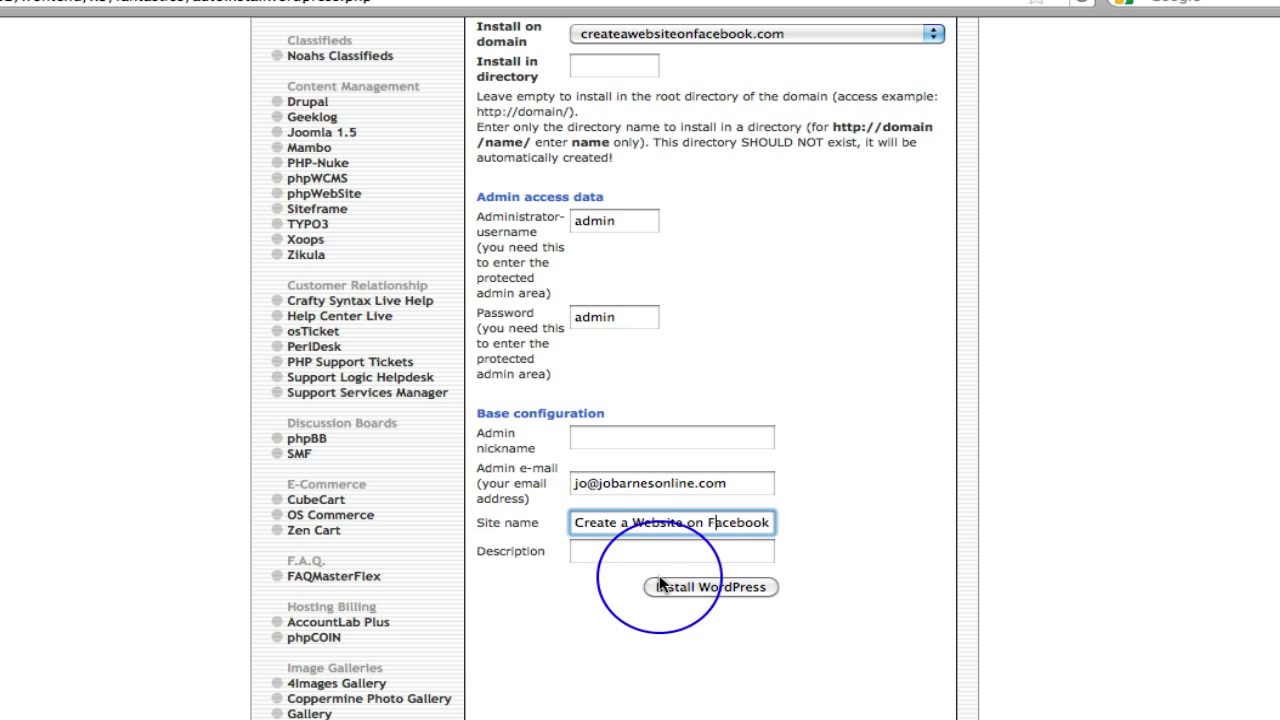
Submit the WordPress settings and confirm to finish the installation.
click(685, 587)
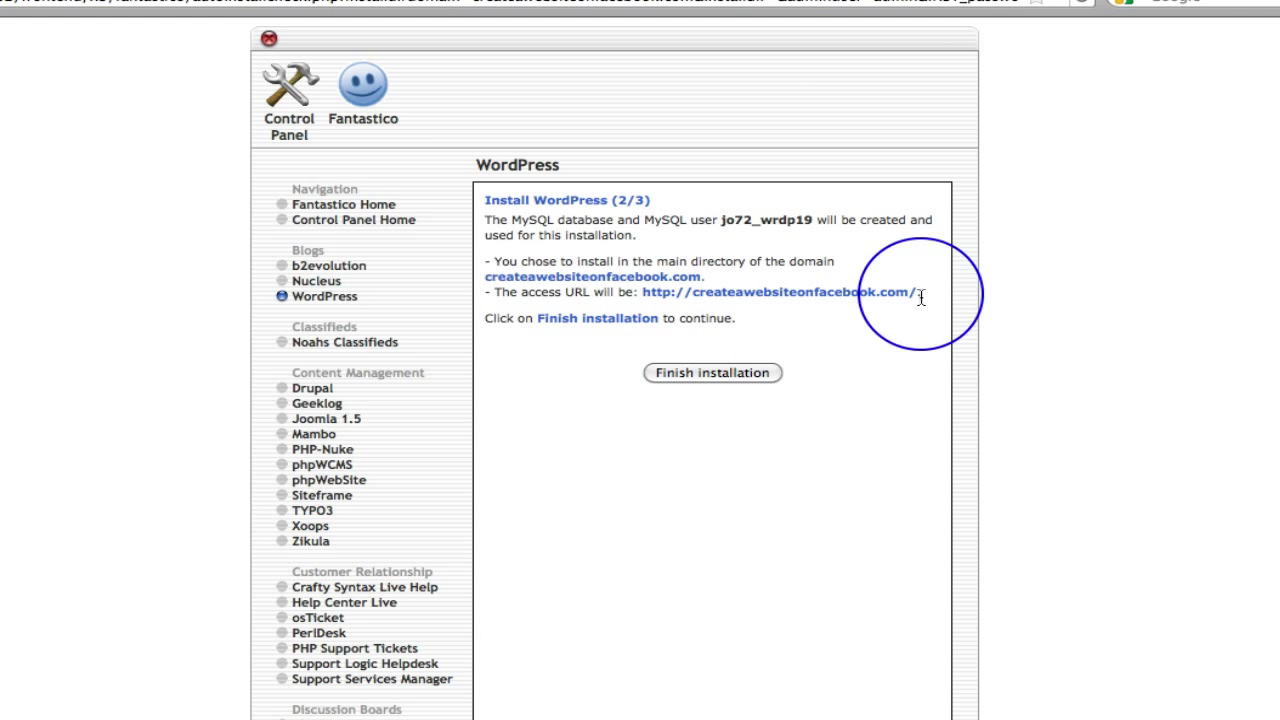
click(705, 373)
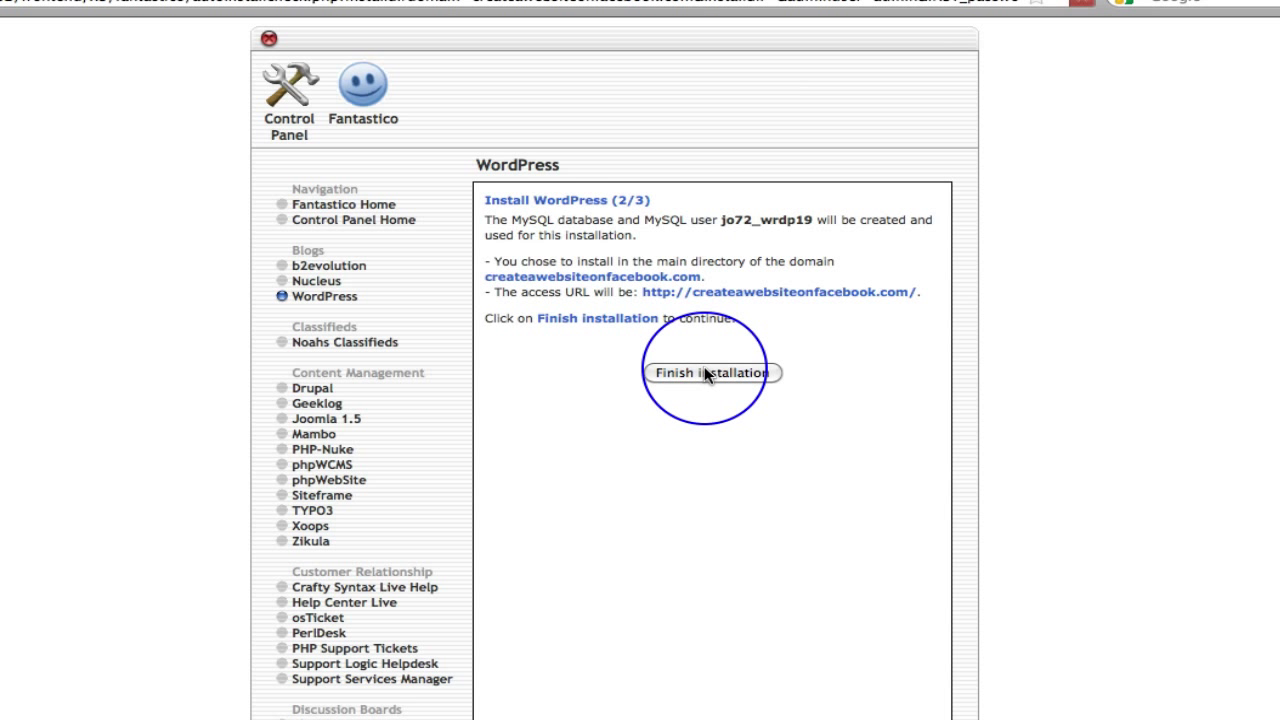
click(704, 372)
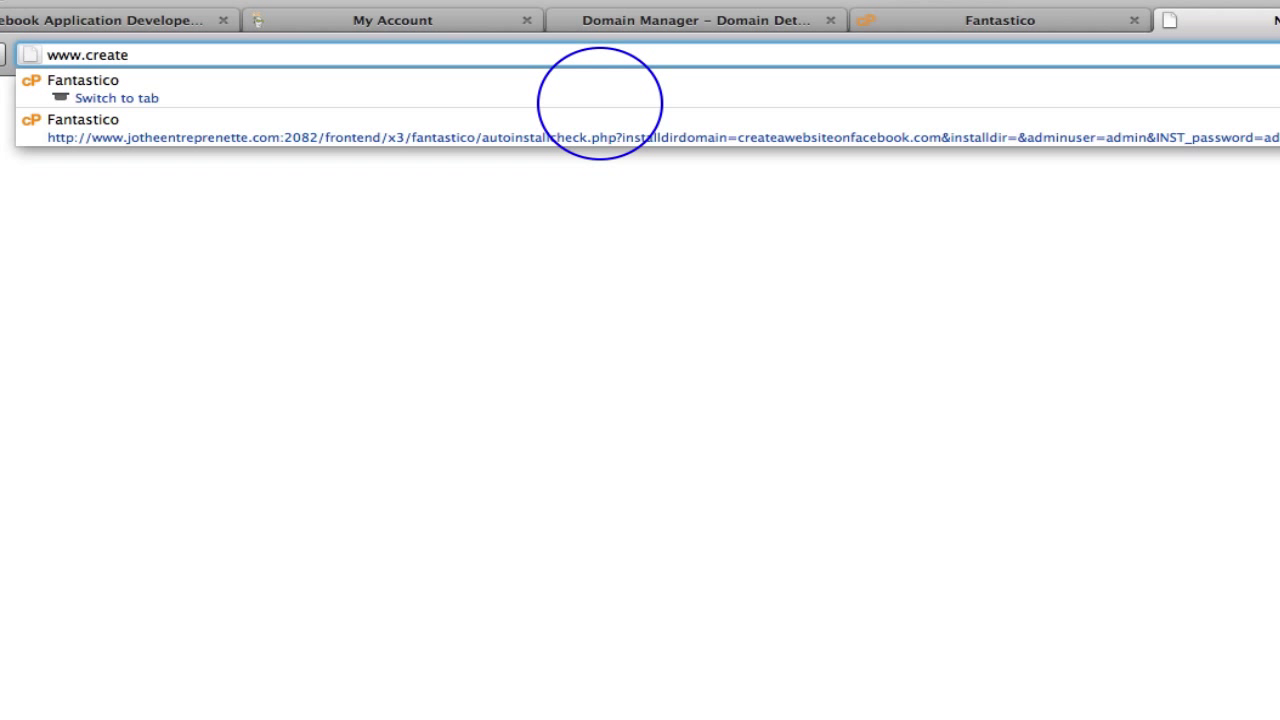
text(awe)
text(bsi)
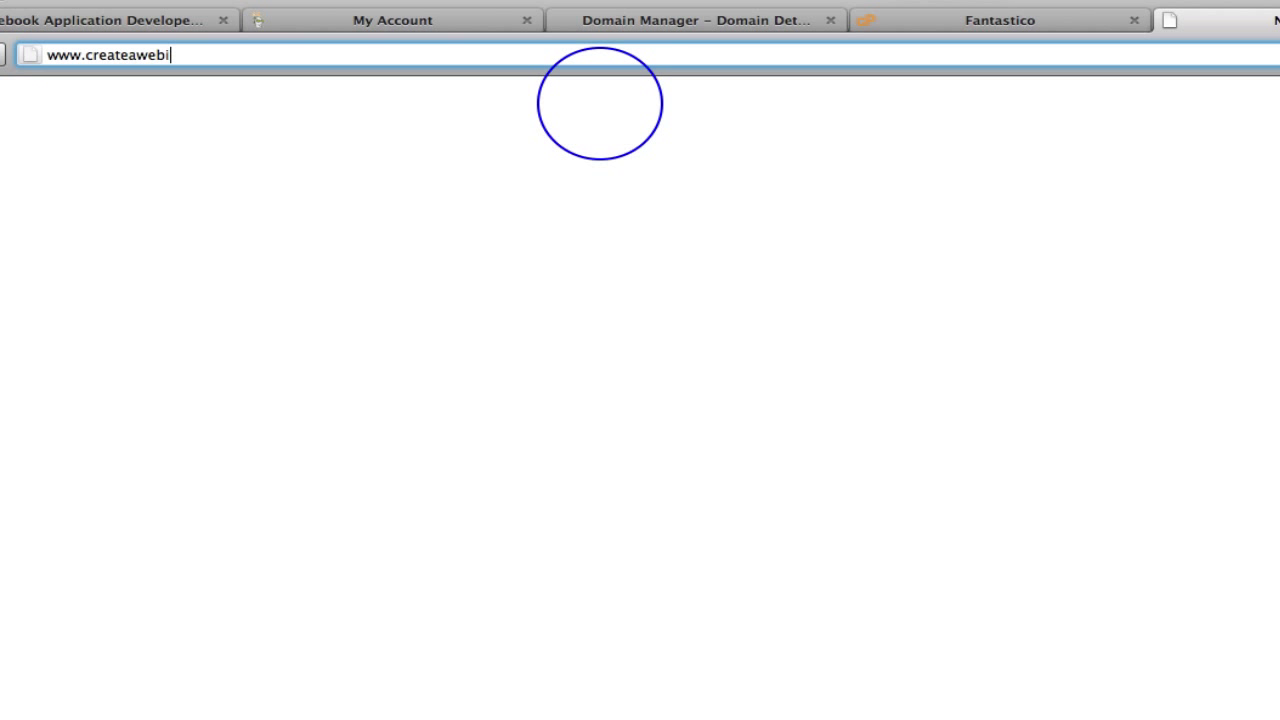
text(teonface)
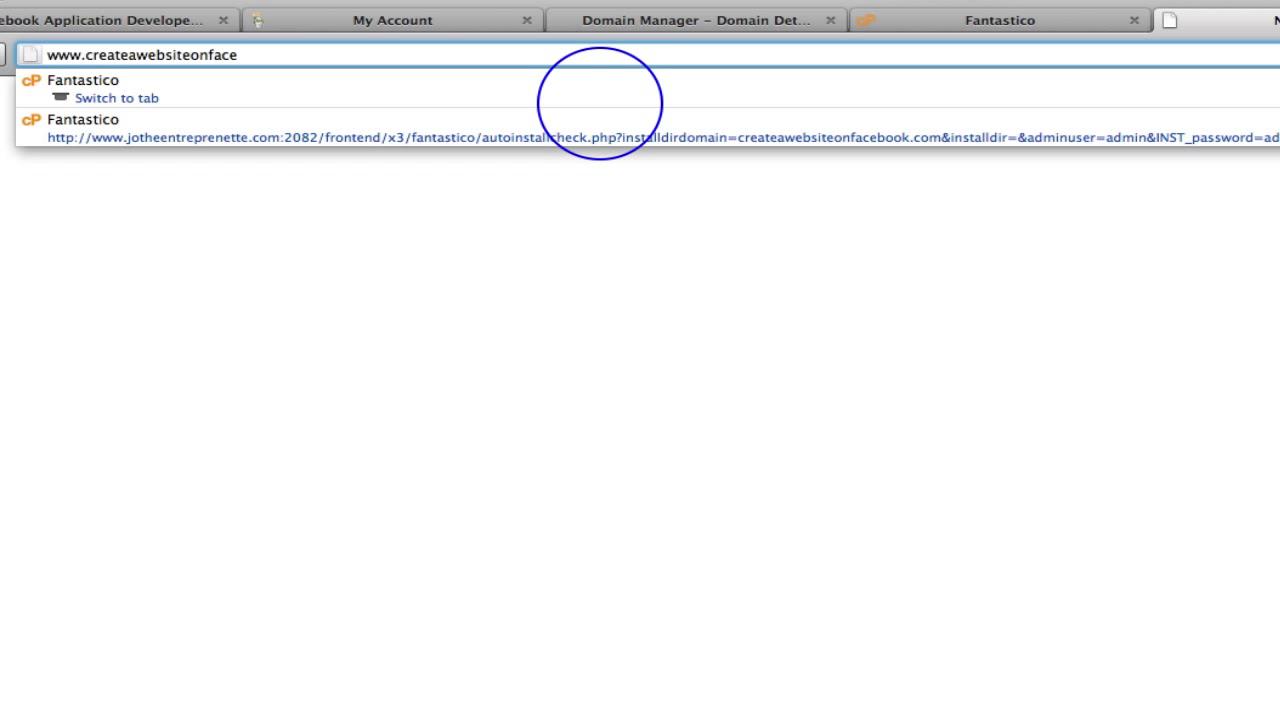
text(book.com)
key(Return)
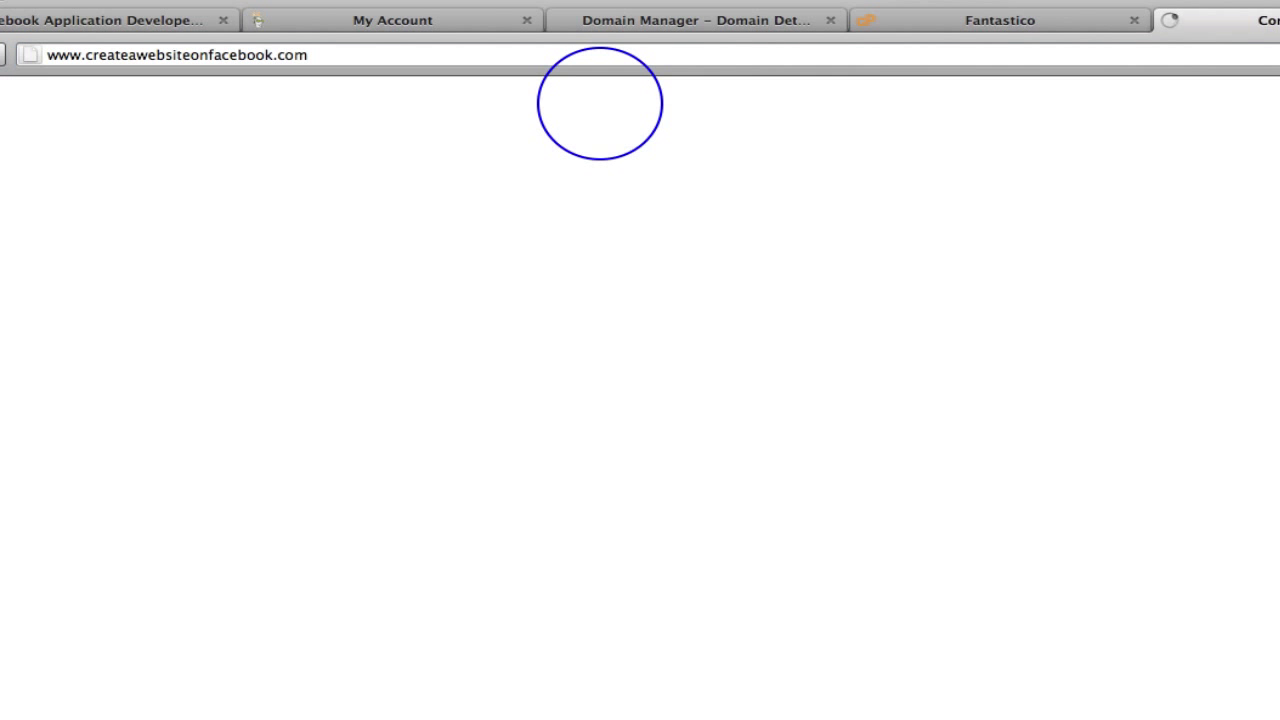